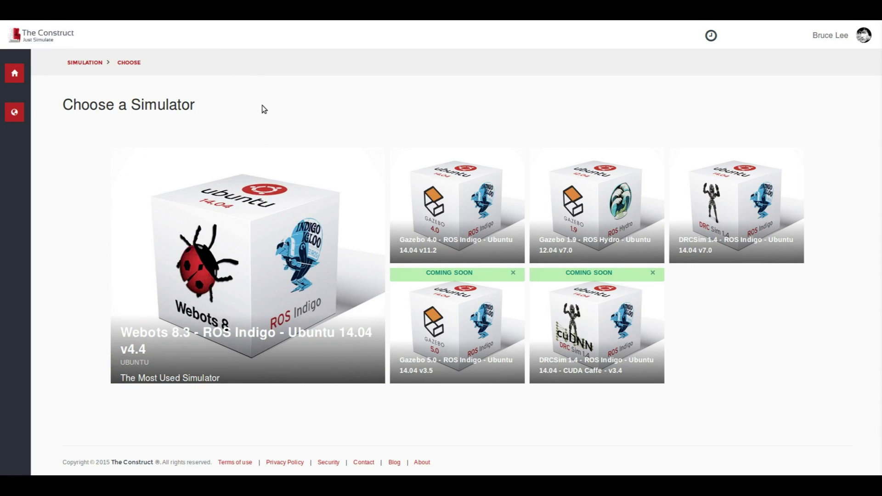
Switch to the Files window showing tiago_gazebo.zip (13,0 MB) in the test folder
key(alt+Tab)
key(alt+Tab)
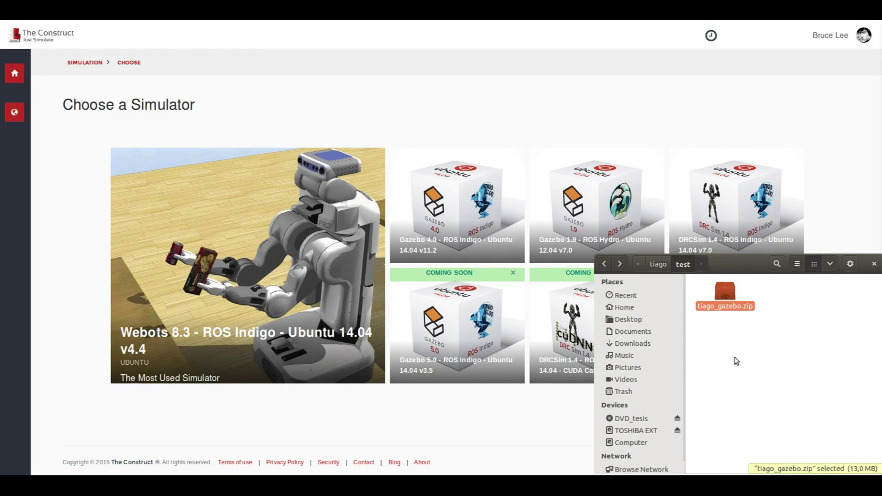
Upload tiago_gazebo.zip on the Upload/Remove World page by dragging it from Files, then confirm
click(225, 107)
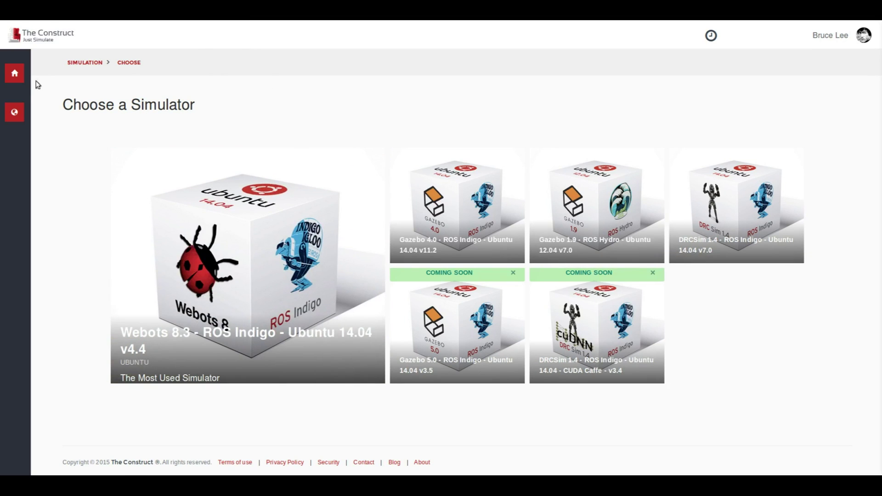
mouse_move(26, 94)
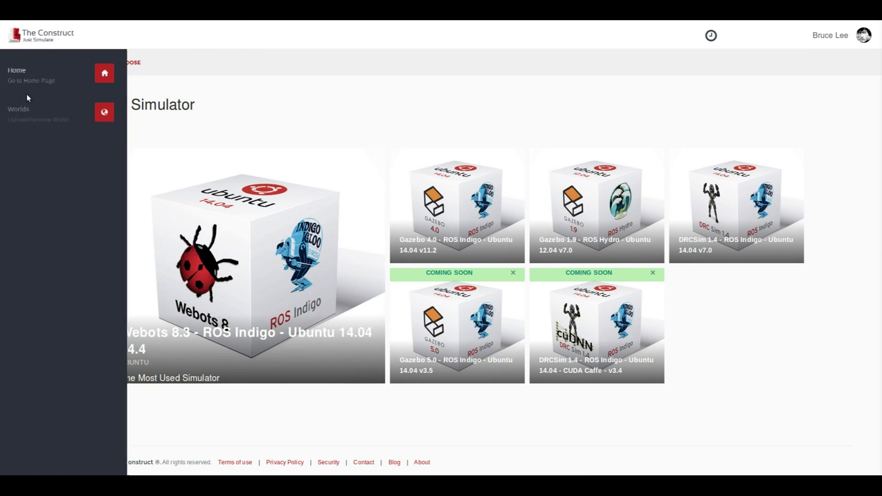
click(28, 122)
key(alt+Tab)
drag(727, 295, 344, 158)
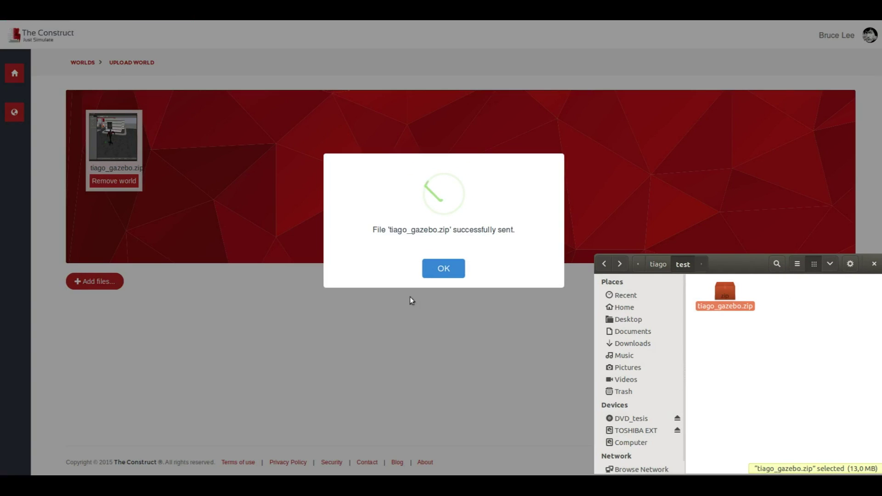
click(442, 269)
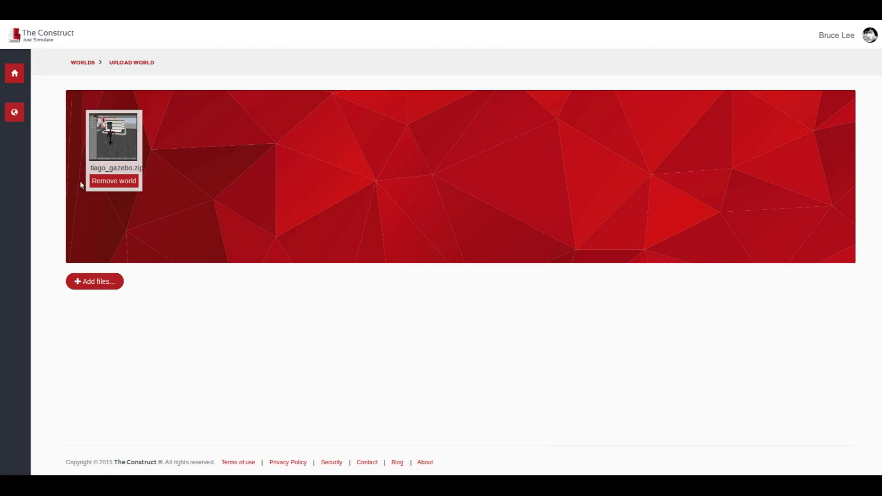
From Home, choose the Gazebo 4.0 – ROS Indigo simulator and run it
click(29, 82)
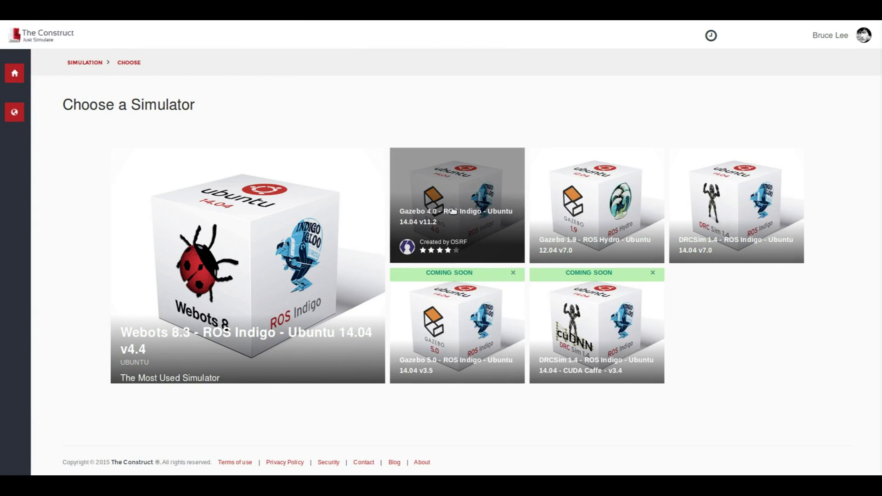
click(452, 209)
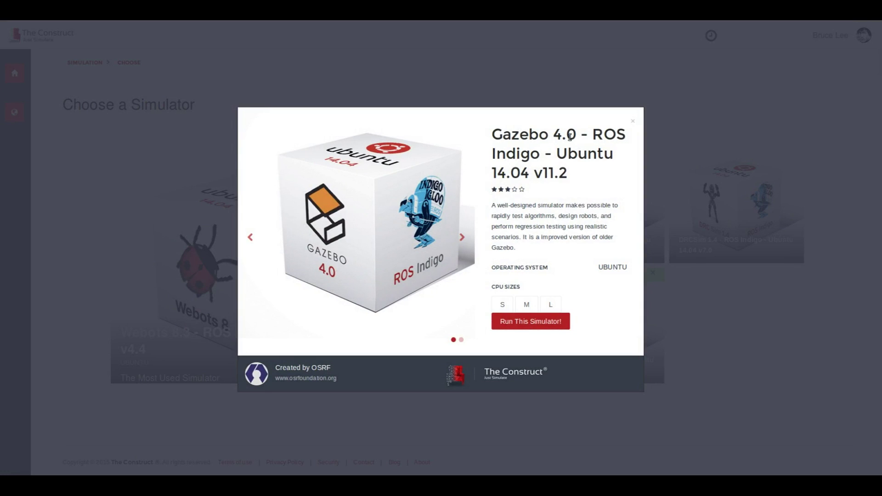
drag(576, 134, 505, 131)
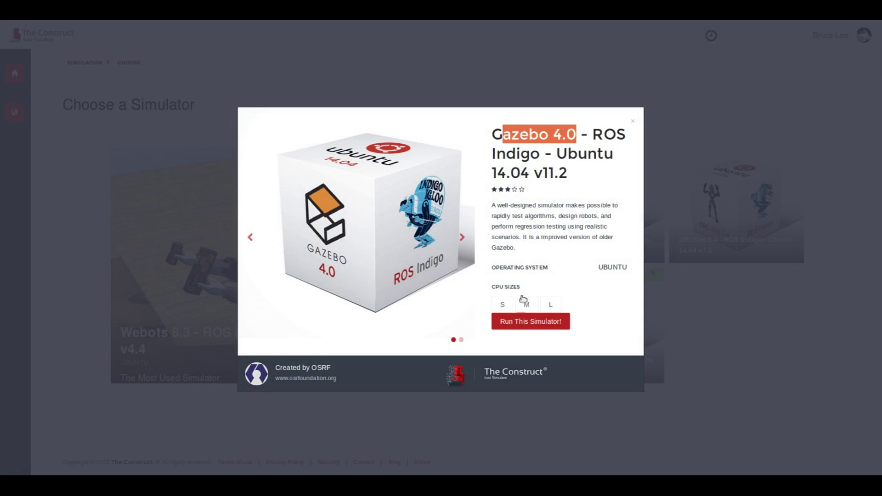
click(525, 325)
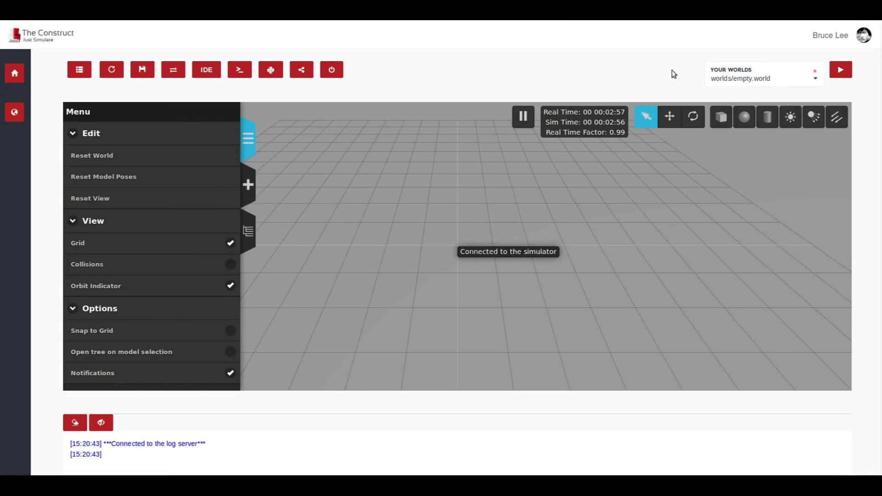
Run the tiago_gazebo.zip world from Your Worlds with main.launch as the launch file
click(753, 79)
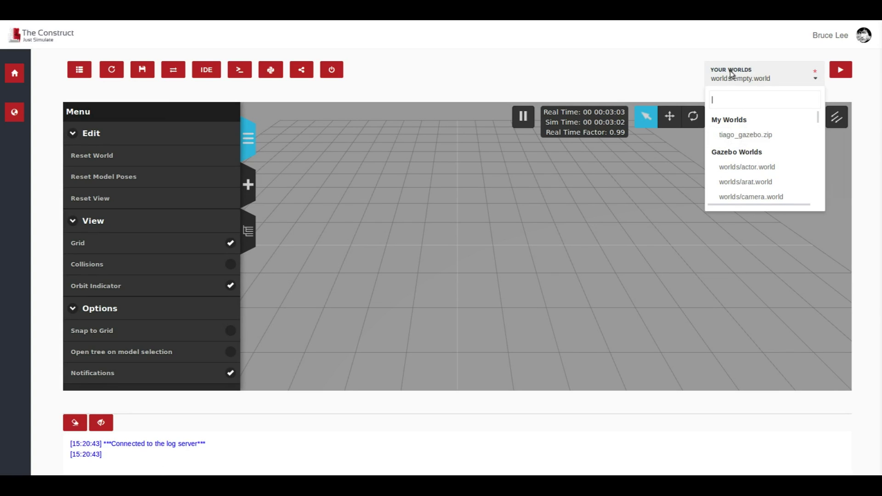
click(754, 134)
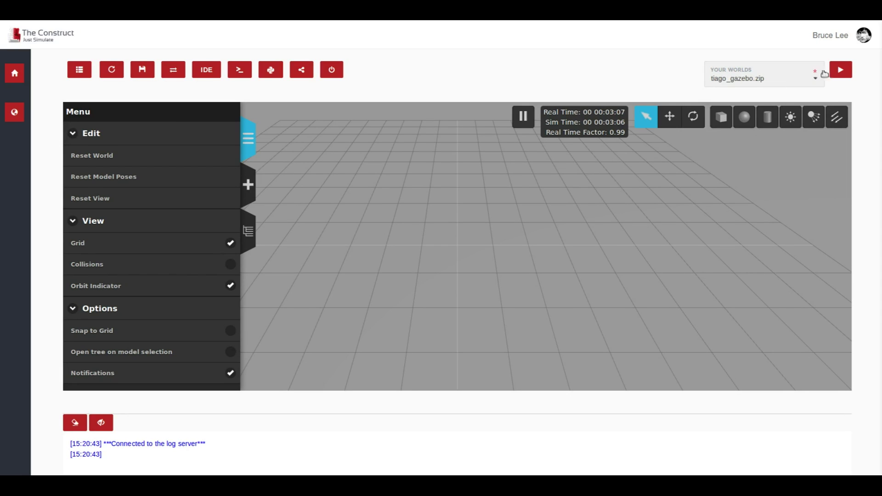
click(840, 70)
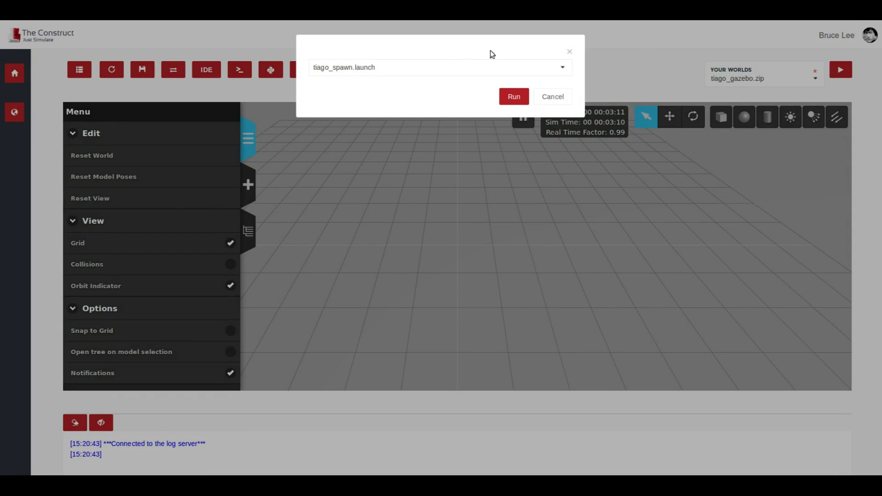
click(393, 70)
scroll(374, 145, down, 1)
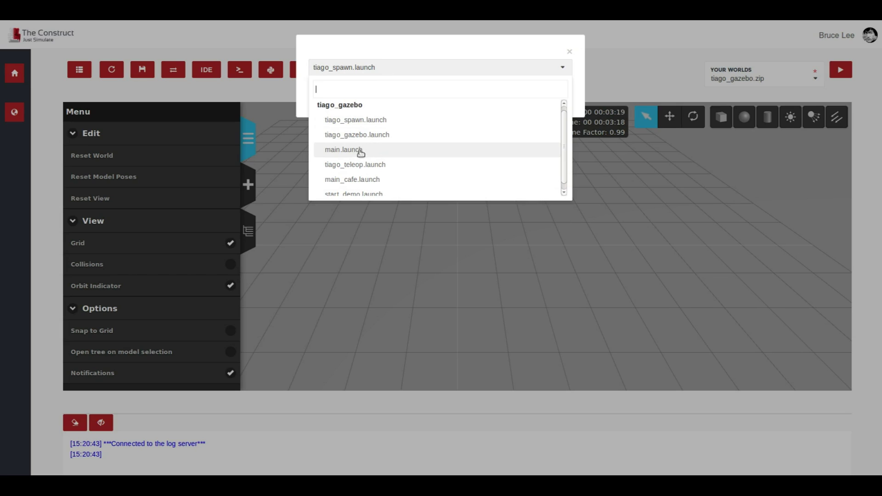
click(358, 150)
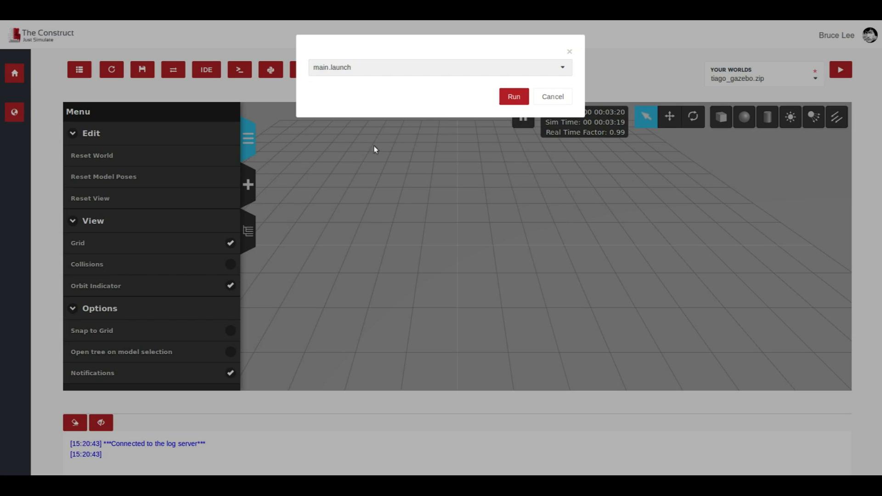
click(515, 96)
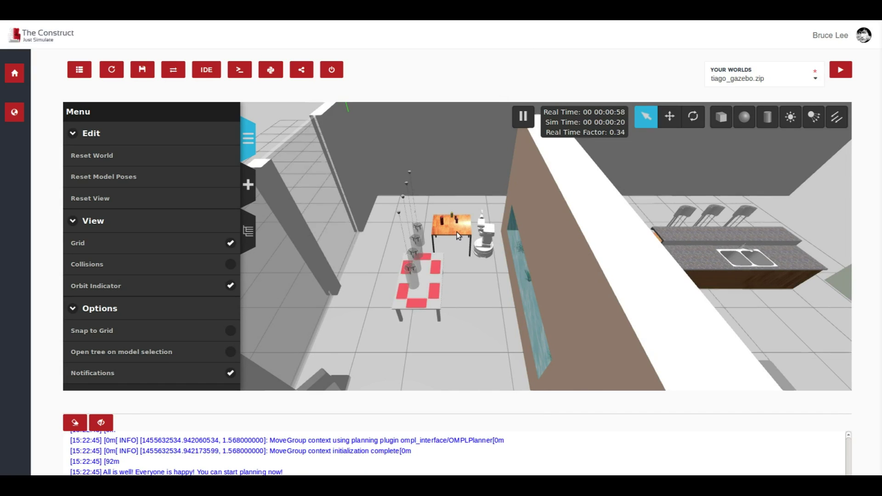
Zoom and orbit the 3-D view so the Tiago robot stands behind the table of cans
scroll(456, 231, up, 5)
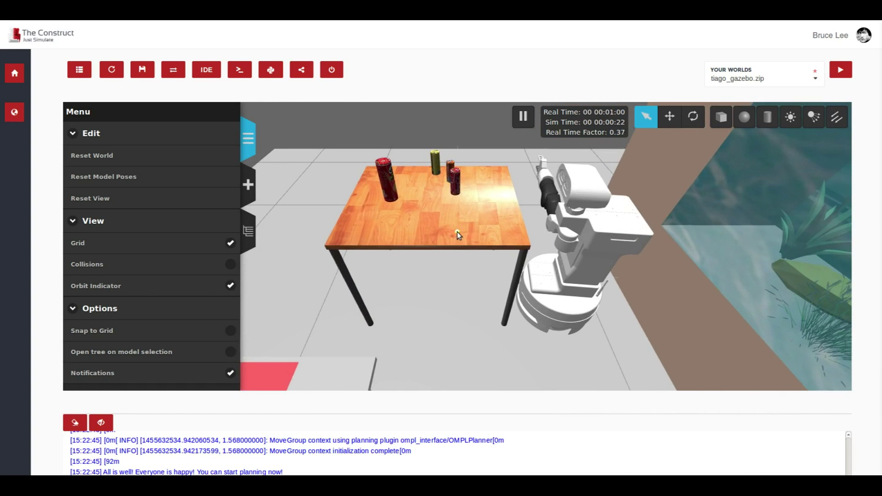
middle_drag(457, 231, 690, 224)
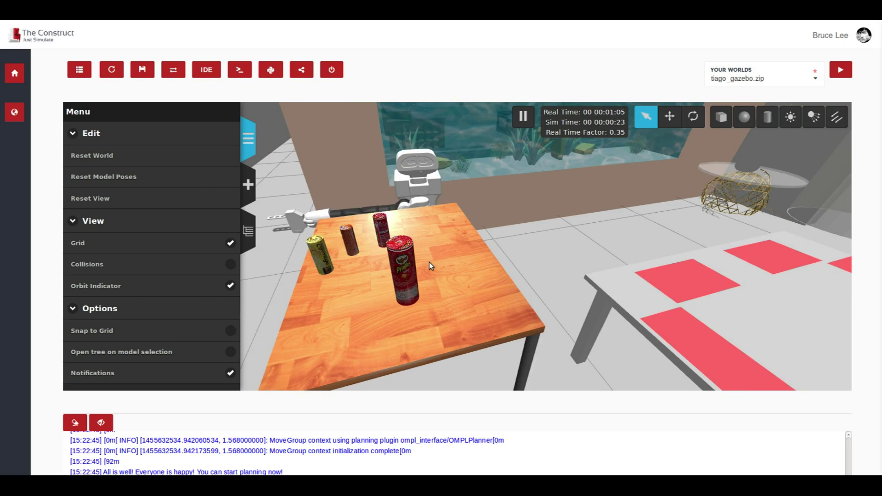
middle_drag(429, 262, 433, 259)
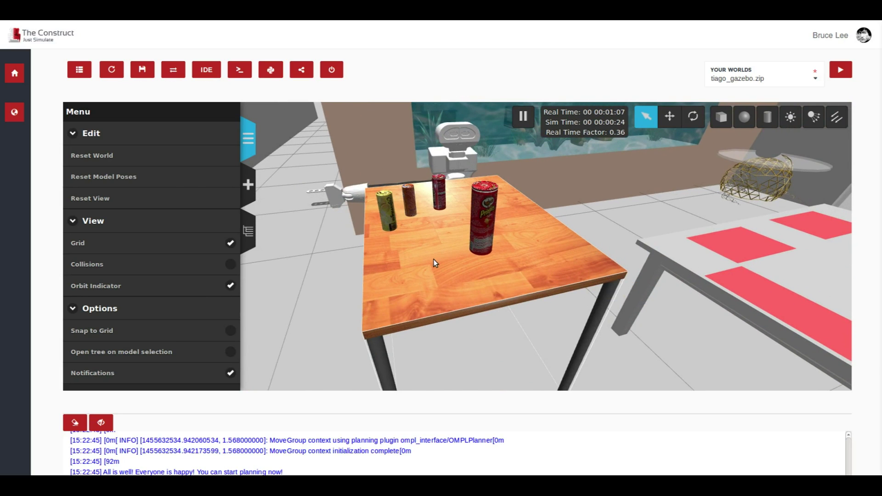
scroll(434, 260, down, 5)
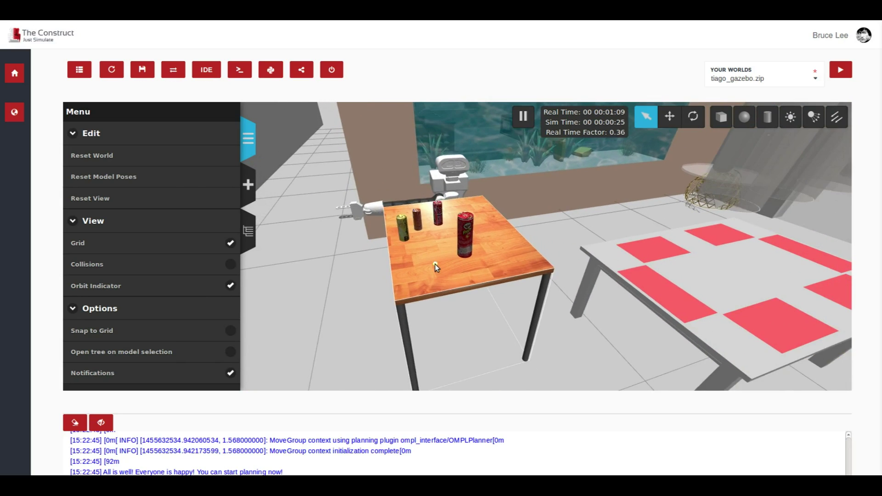
scroll(437, 270, up, 3)
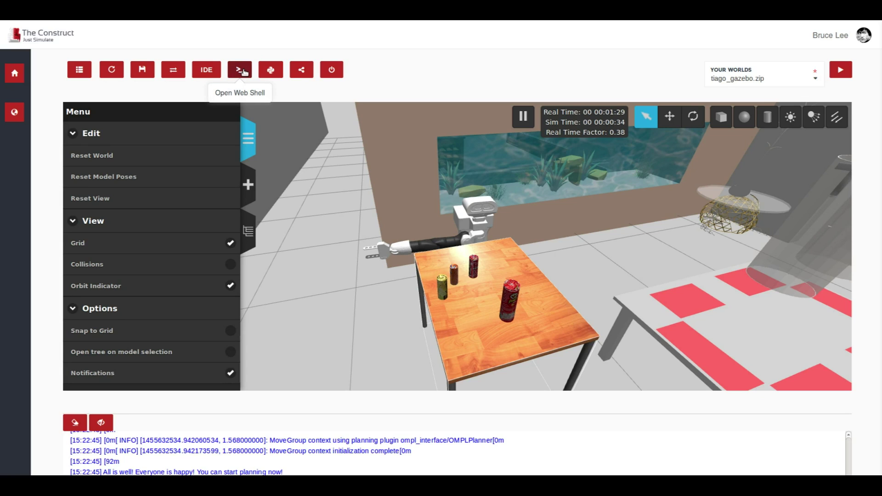
Open a web shell and place it on the right side of the simulation
click(244, 72)
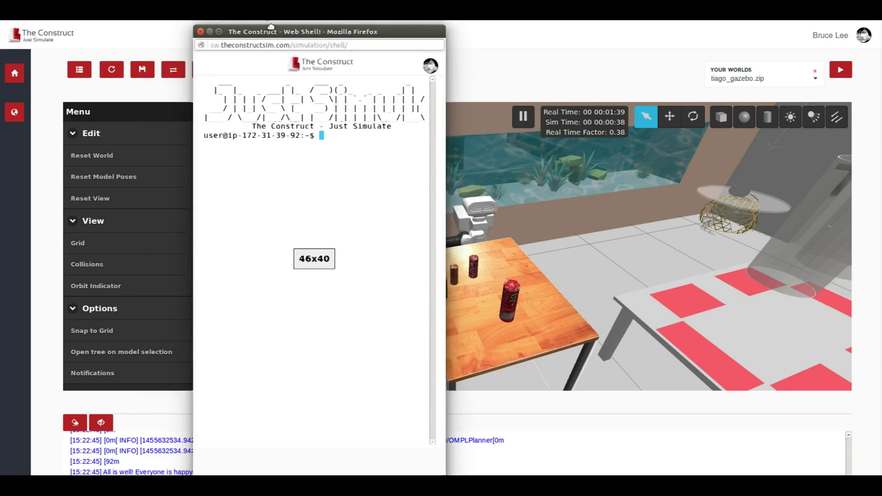
drag(270, 32, 713, 119)
click(725, 271)
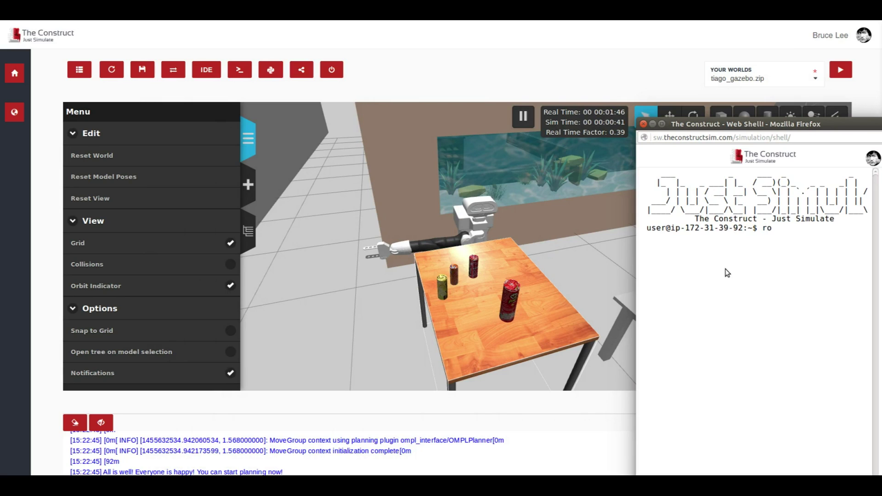
Run roslaunch tiago_gazebo start_demo.launch in the shell using Tab completion
text(roslaunch tiago_g)
key(Tab)
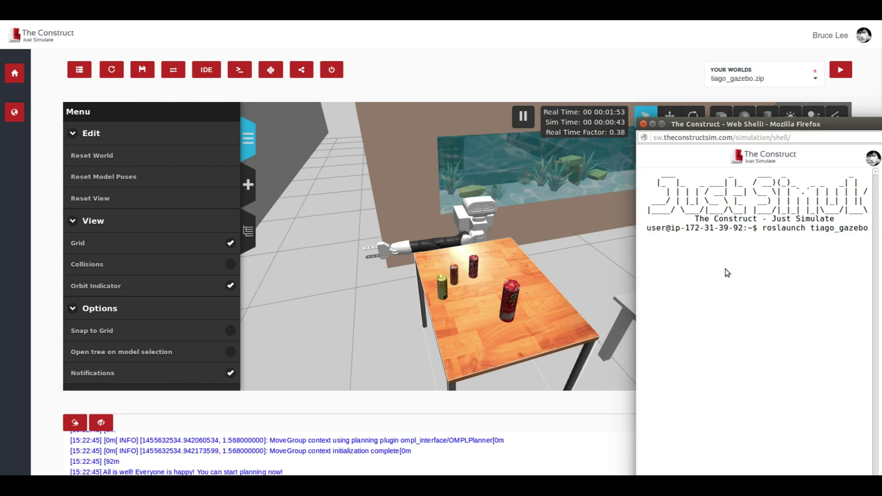
text(start)
key(Tab)
key(Return)
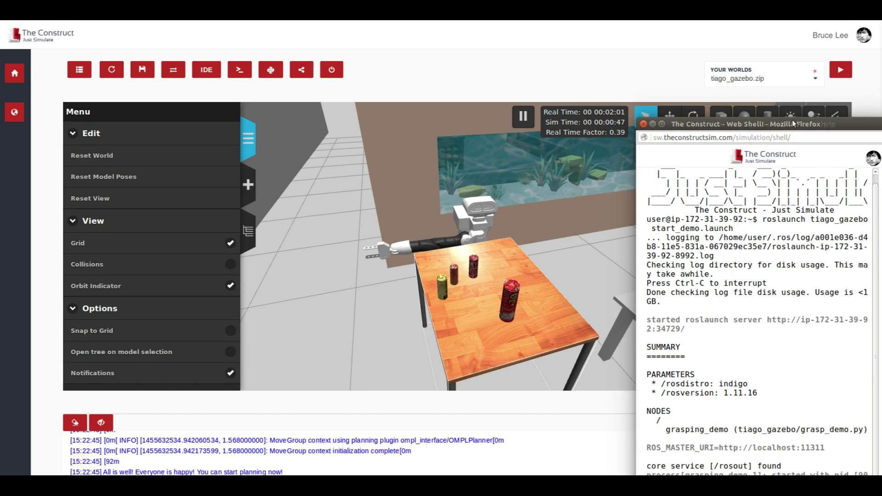
Move the web shell to the top of the screen and scroll up to read the demo log
drag(841, 124, 842, 0)
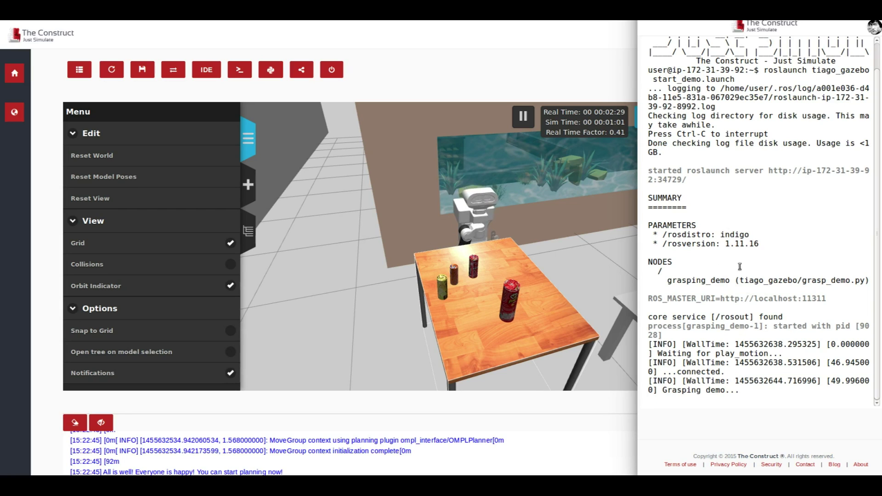
scroll(733, 270, up, 1)
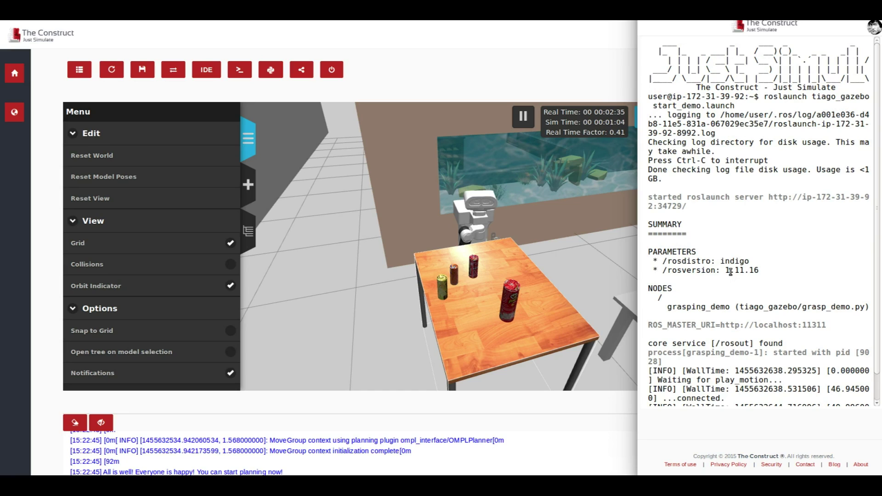
Scroll the shell log down to follow the grasping demo until it finishes
scroll(732, 273, down, 1)
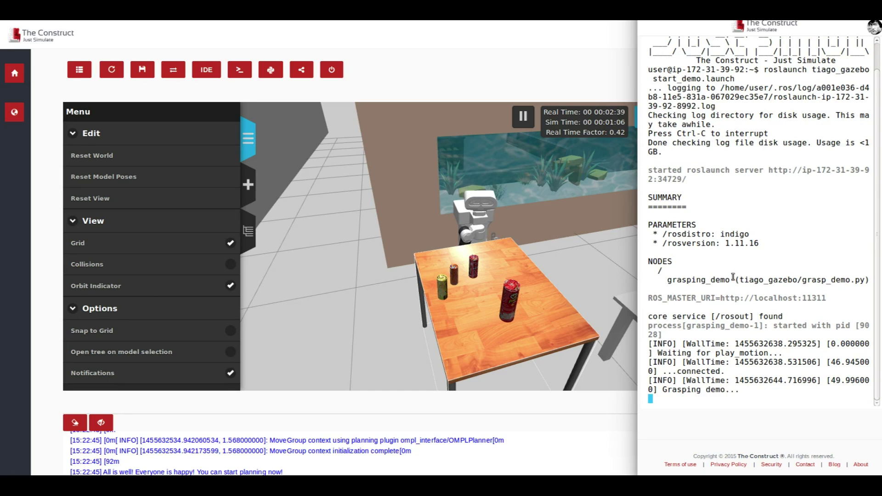